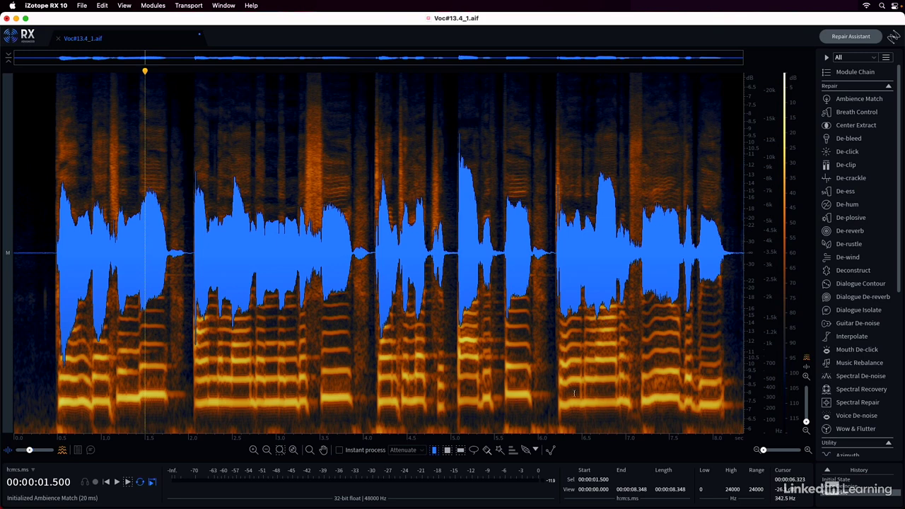
Open the De-reverb module and select the entire vocal clip for processing.
scroll(863, 307, "down", 1)
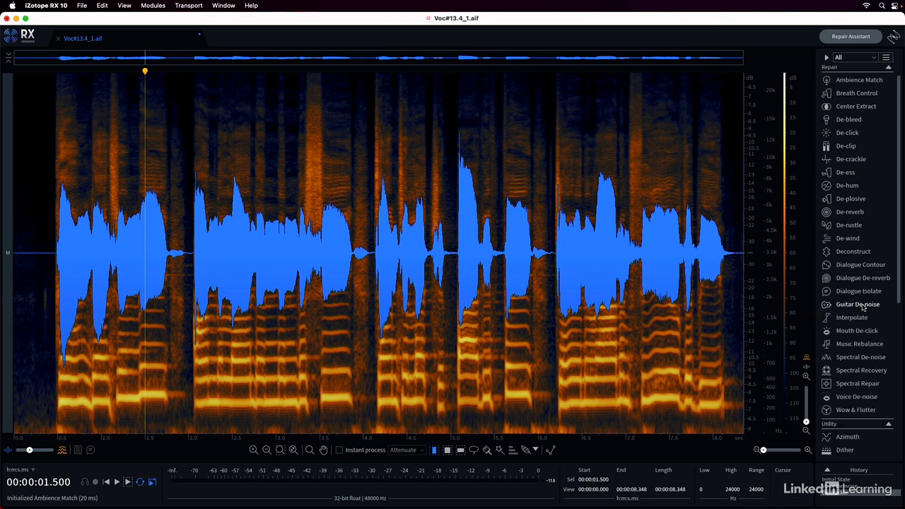
left_click(857, 214)
left_click_drag(570, 41, 508, 32)
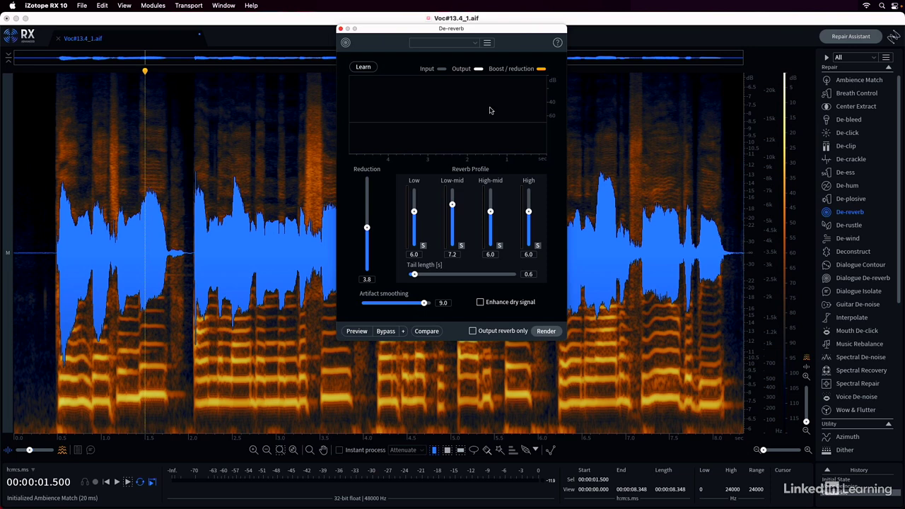
double_click(186, 280)
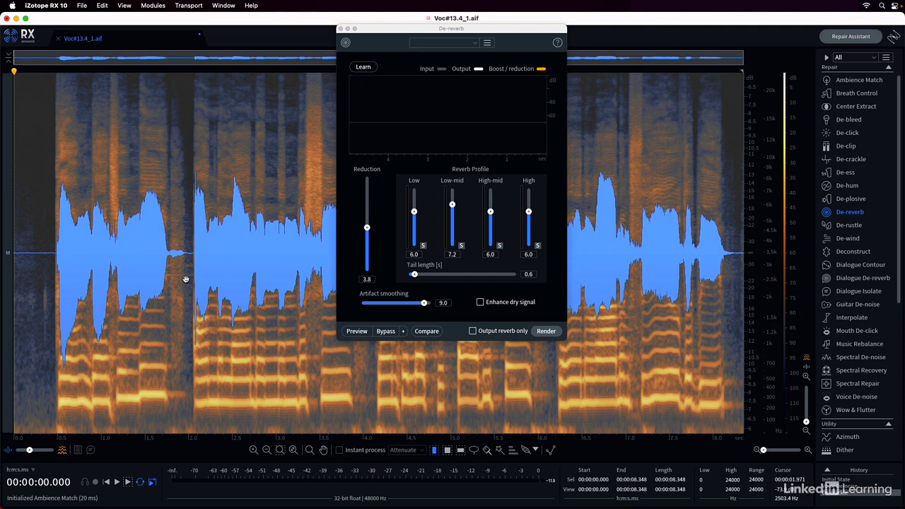
Play the unprocessed vocal from the start and reselect the whole clip.
left_click(349, 198)
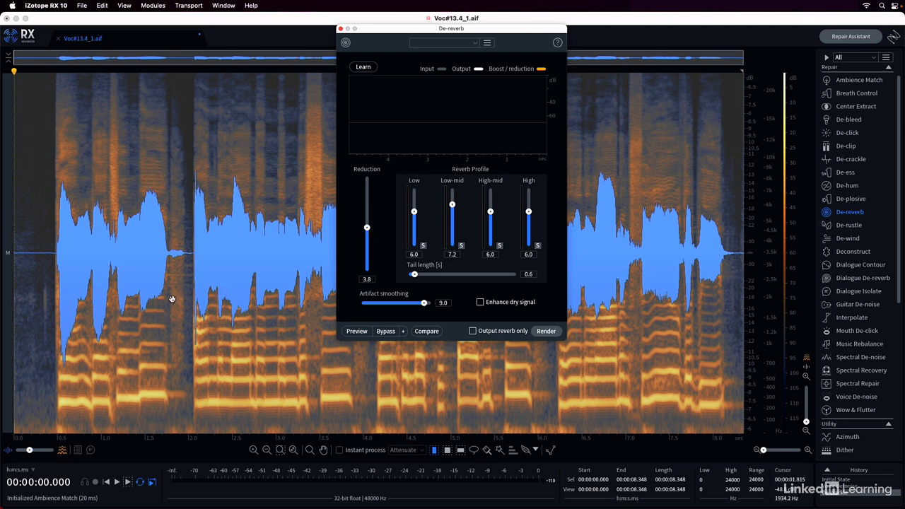
key("space")
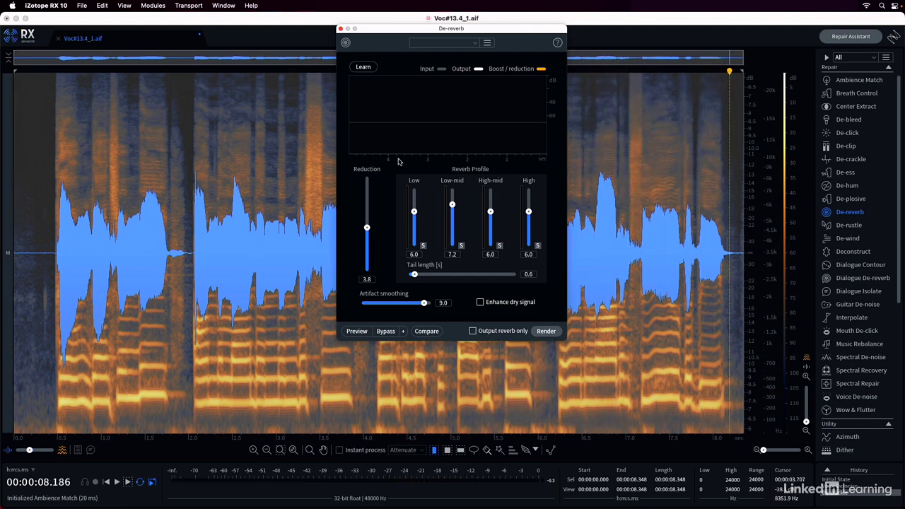
left_click(307, 127)
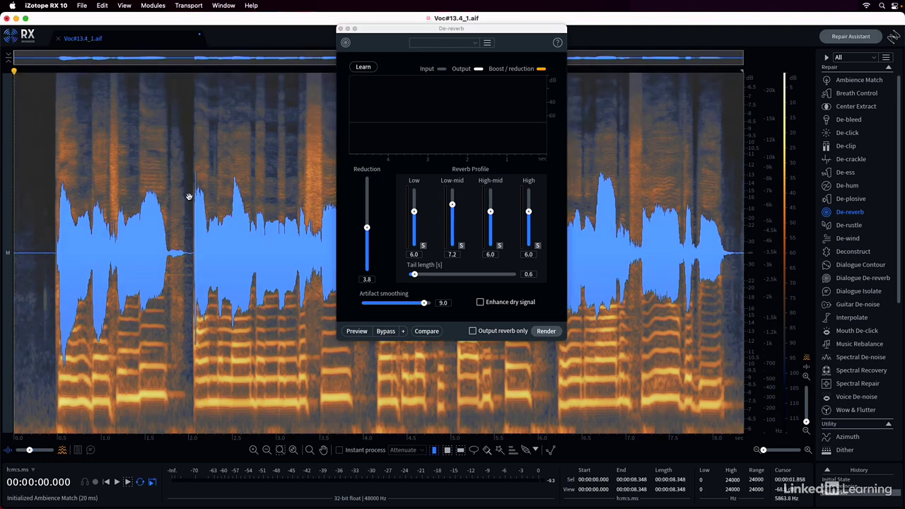
left_click(269, 242)
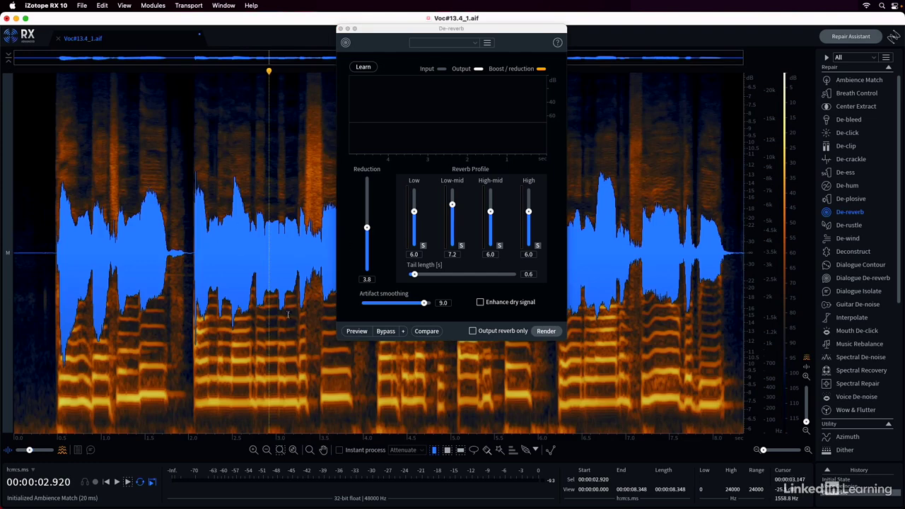
key("super+a")
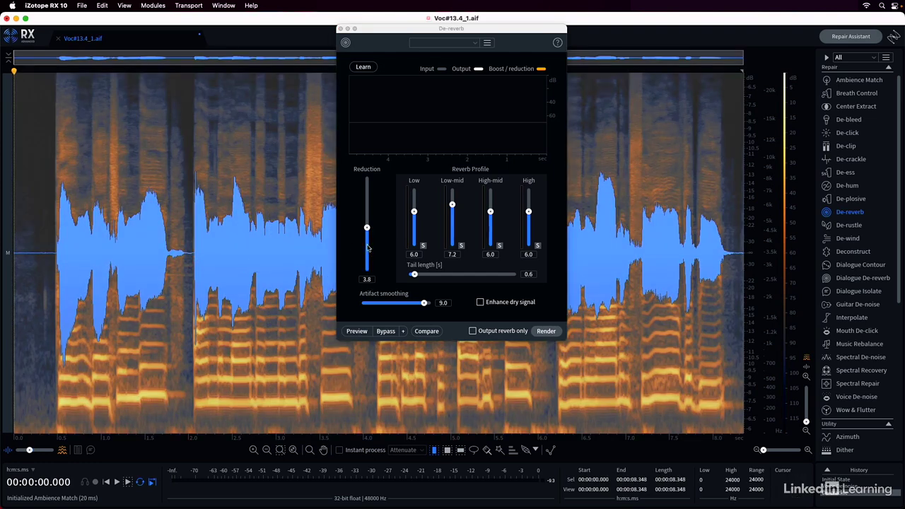
Set the reverb tail length to 0.9 s and the Low-mid reverb profile band to 6.0.
left_click_drag(415, 275, 437, 278)
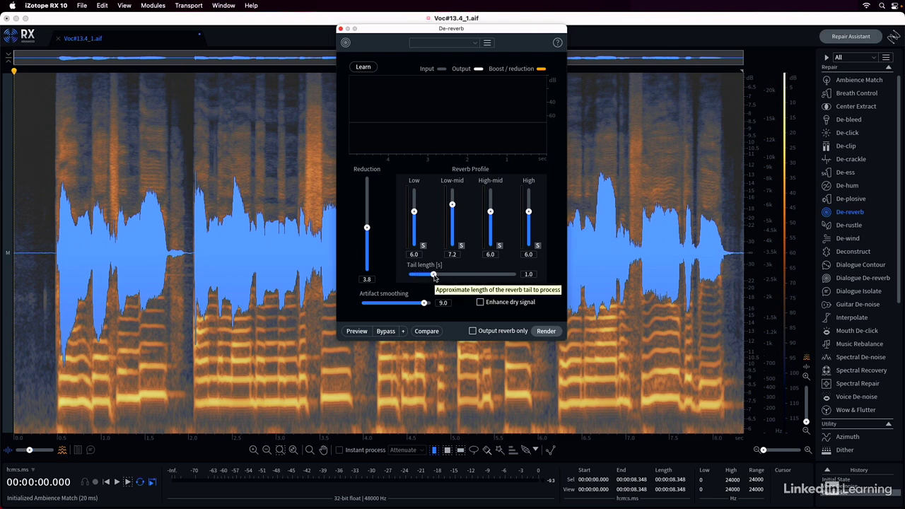
scroll(435, 277, "down", 1)
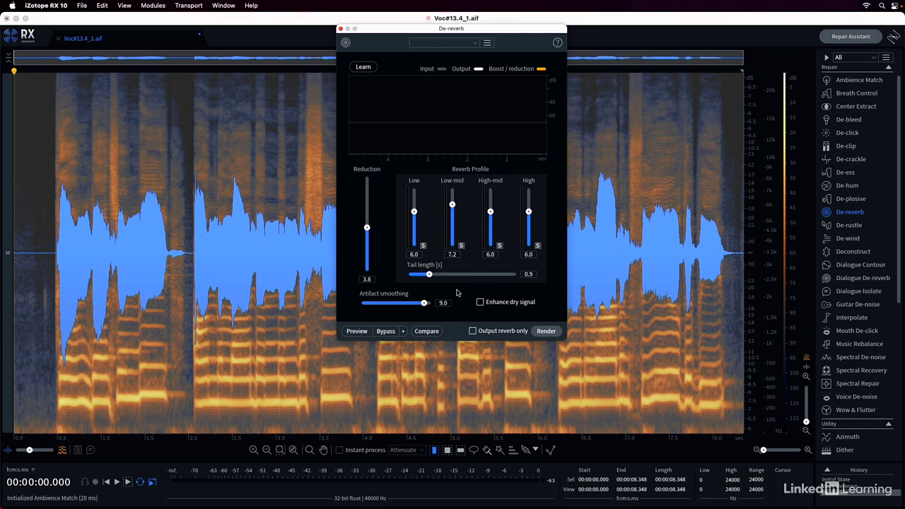
left_click(839, 107)
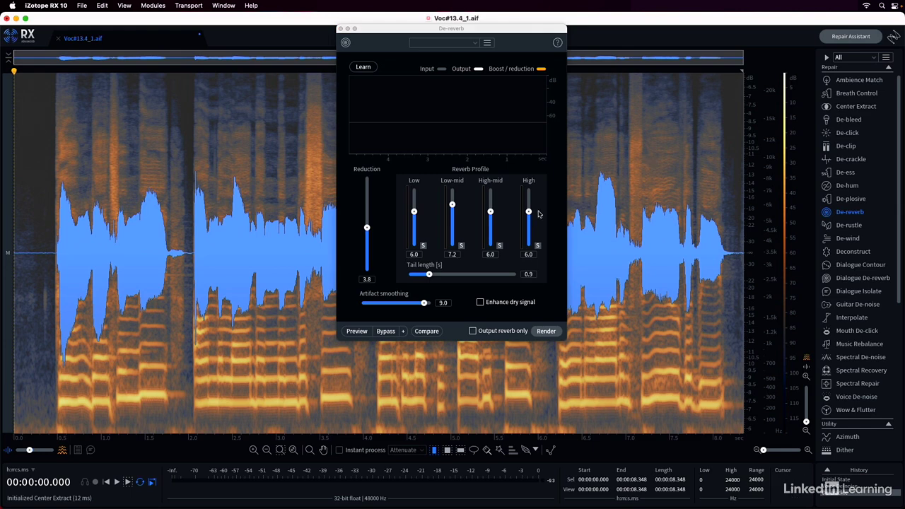
double_click(452, 205)
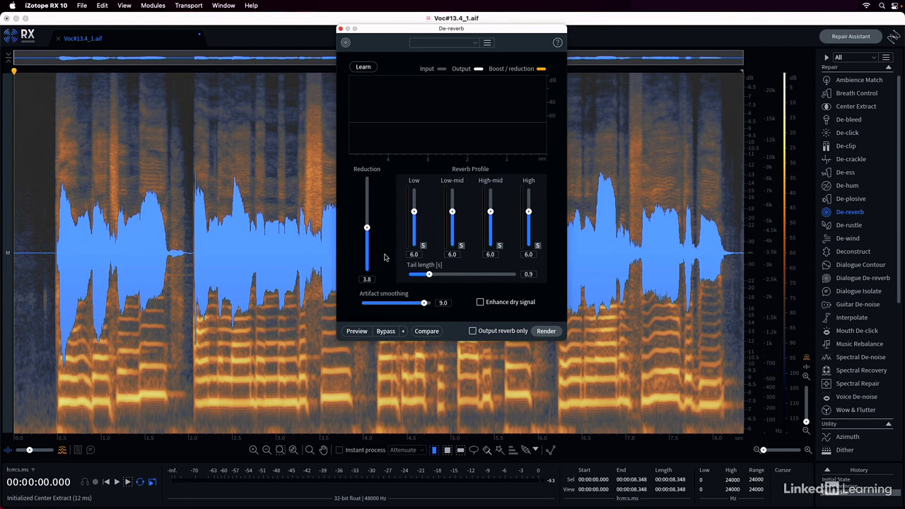
Raise the de-reverb Reduction to 13.2 and preview the processed vocal.
key("space")
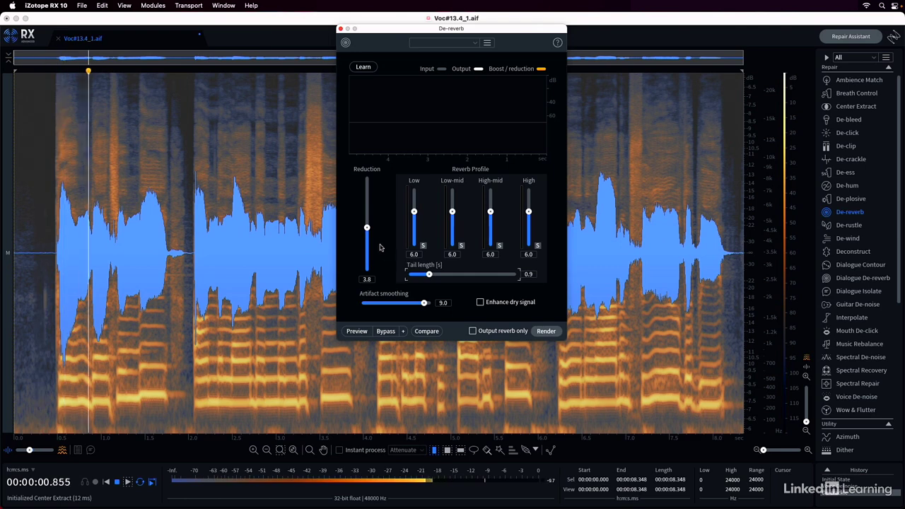
left_click_drag(367, 228, 368, 197)
key("space")
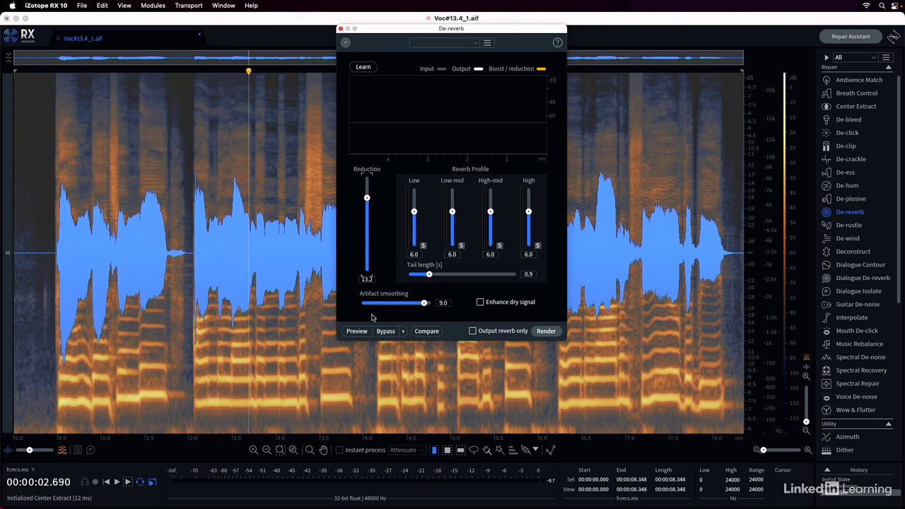
left_click(366, 332)
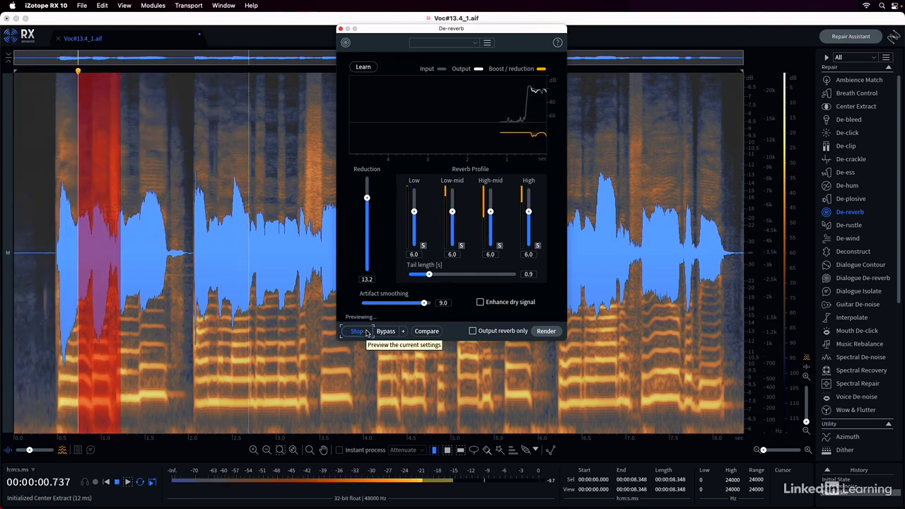
key("space")
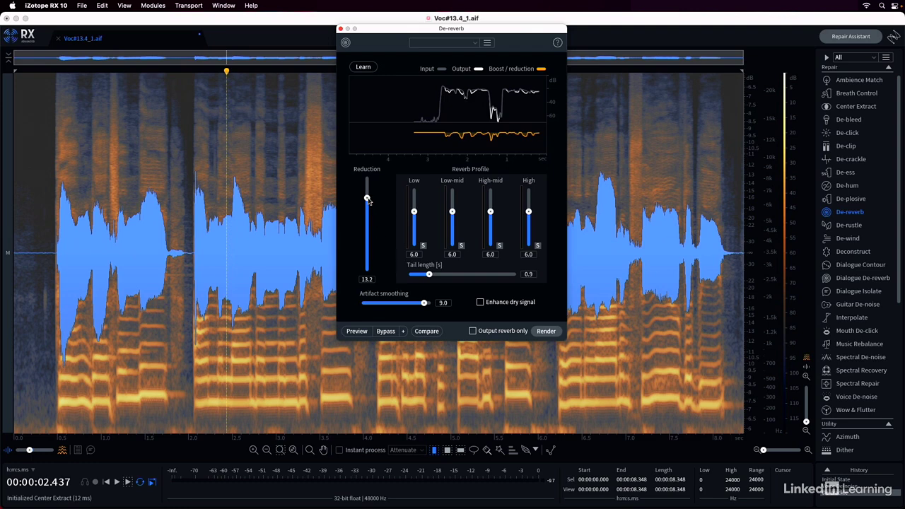
While previewing the vocal, lower Reduction to 2.4 and lengthen the reverb tail to 1.2 s.
left_click(357, 331)
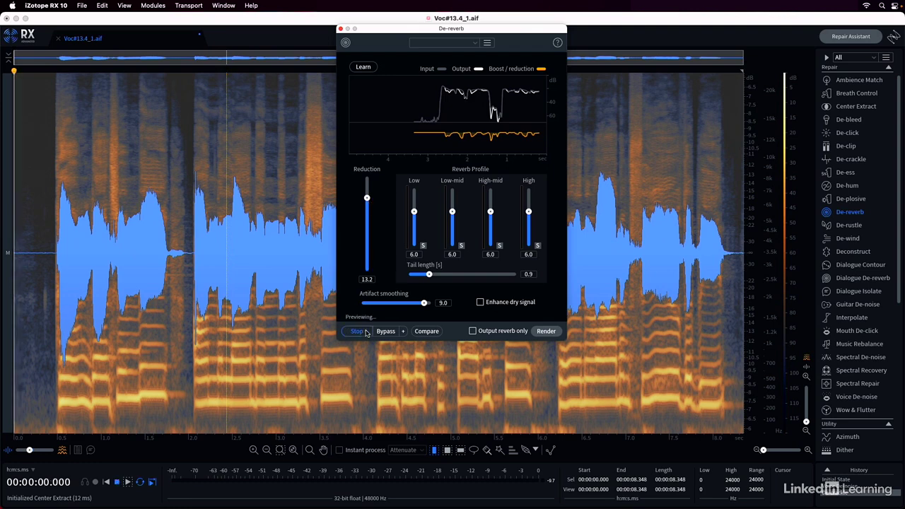
left_click_drag(367, 199, 366, 233)
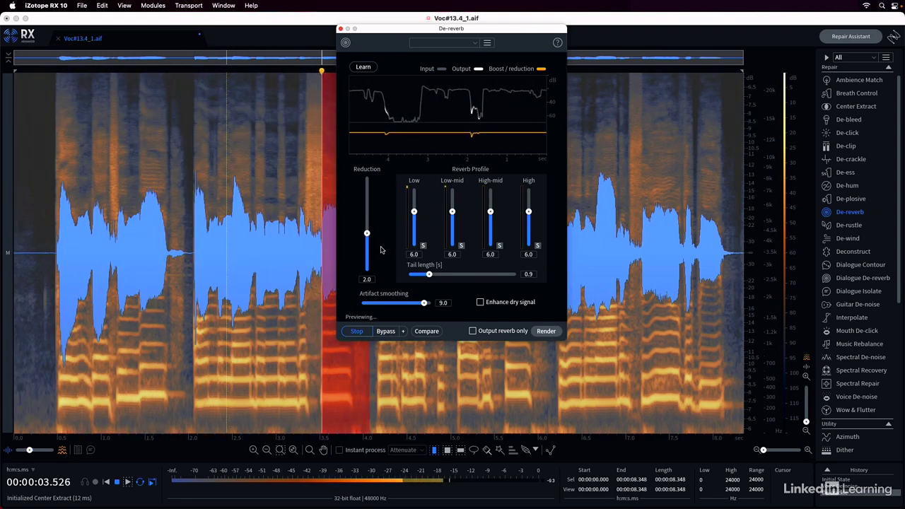
left_click_drag(367, 234, 366, 232)
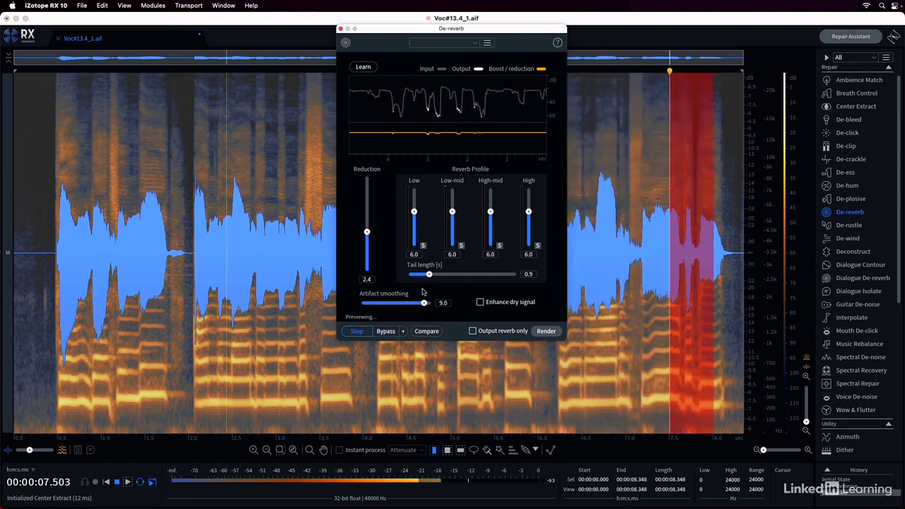
left_click_drag(429, 274, 447, 276)
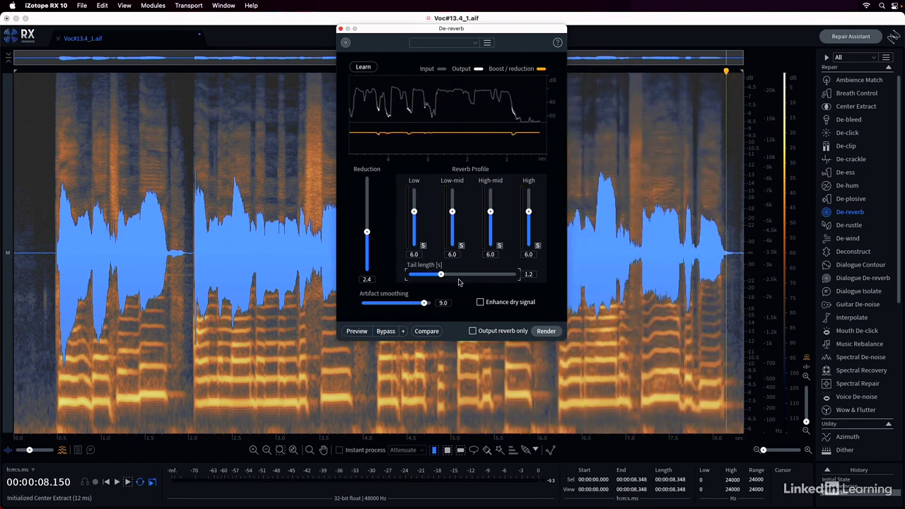
Solo the High-mid band, followed by the High band, and preview each one's reverb reduction.
left_click(500, 245)
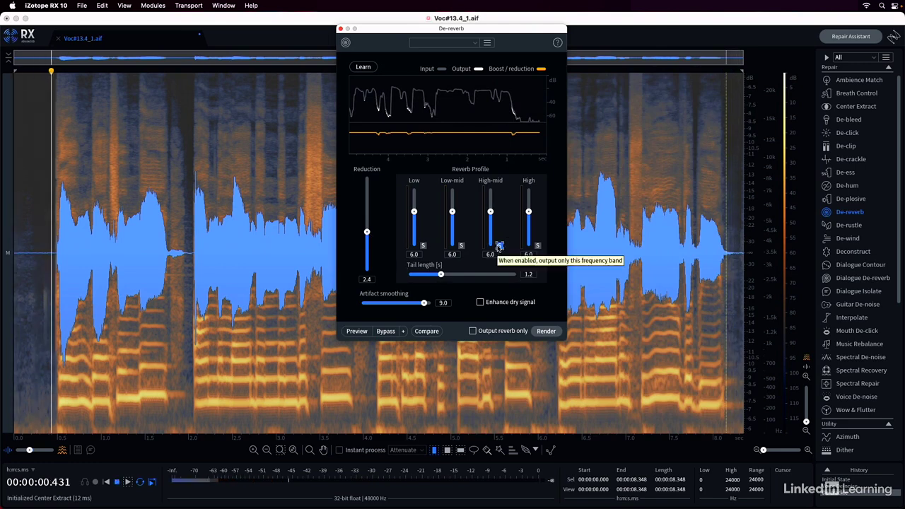
left_click(359, 333)
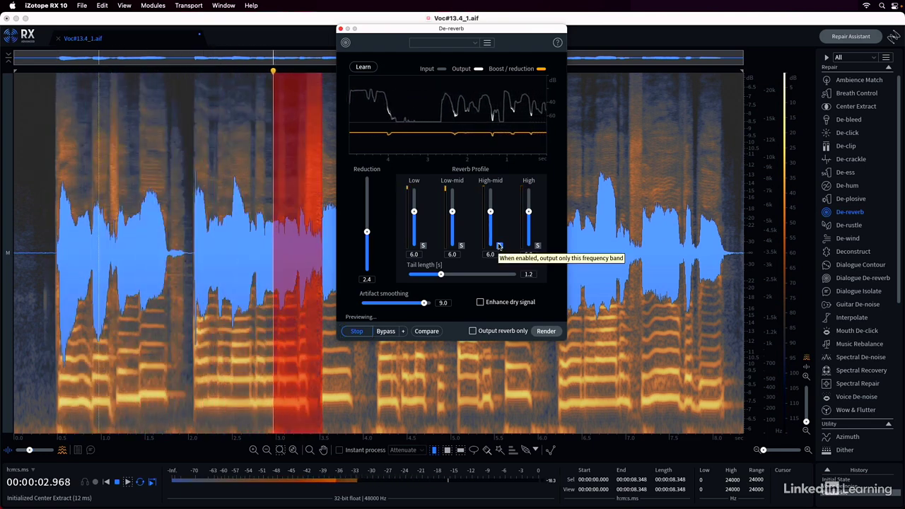
key("space")
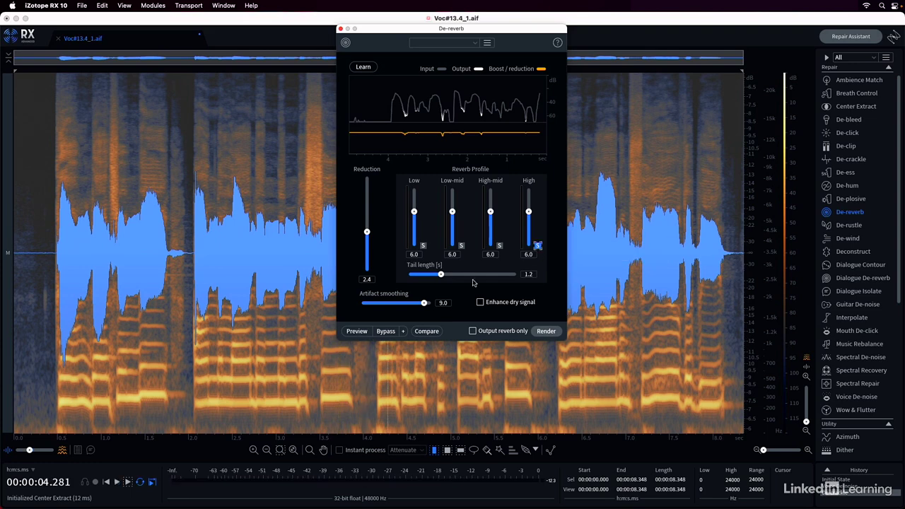
left_click(358, 331)
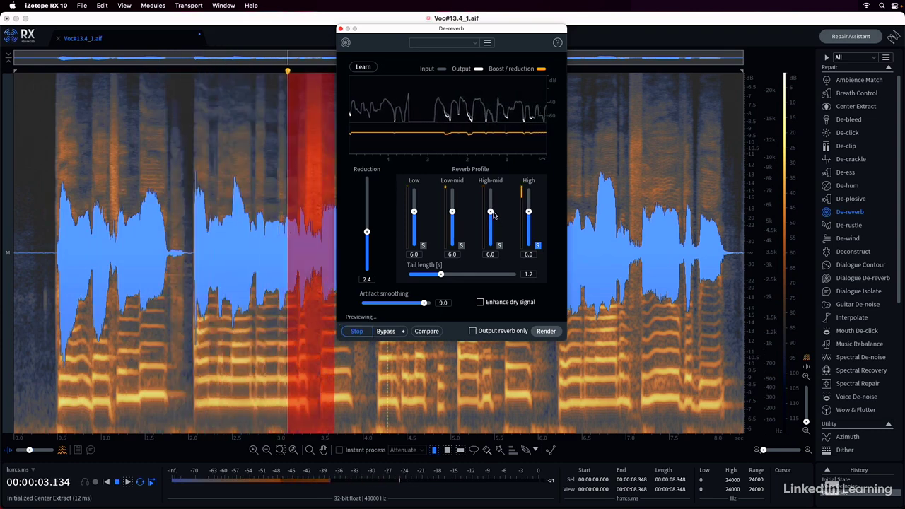
Set the reverb profile to Low 3.1, Low-mid 3.7 and High-mid 3.2, and turn off the High band solo.
left_click_drag(491, 214, 453, 226)
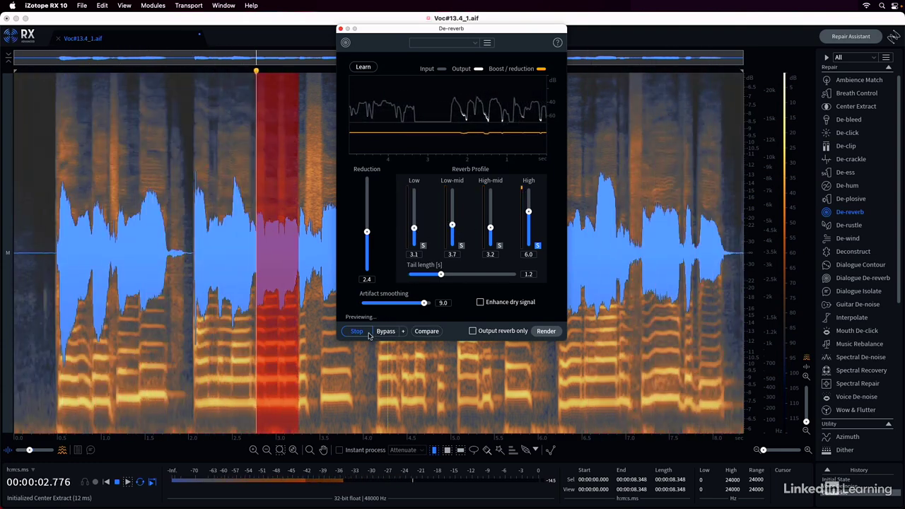
left_click(538, 246)
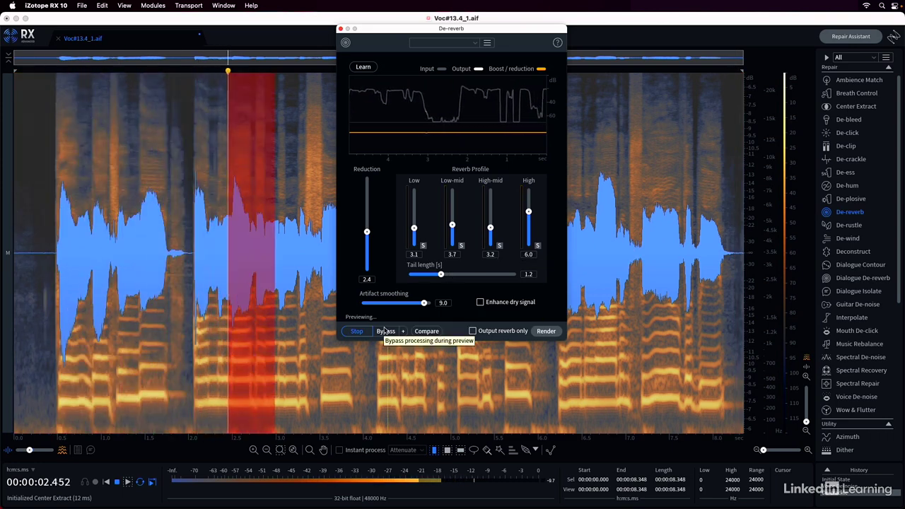
key("space")
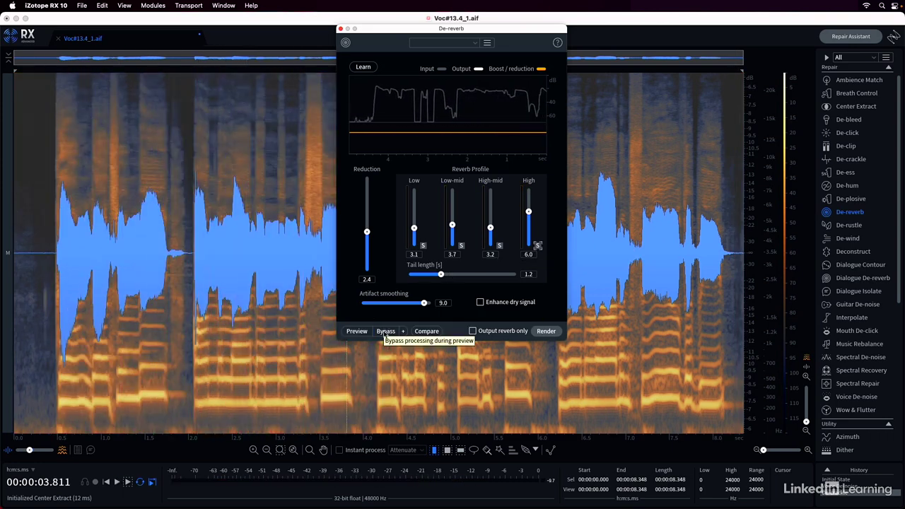
Preview the full vocal with the de-reverb processing bypassed and active to compare the two.
left_click(357, 331)
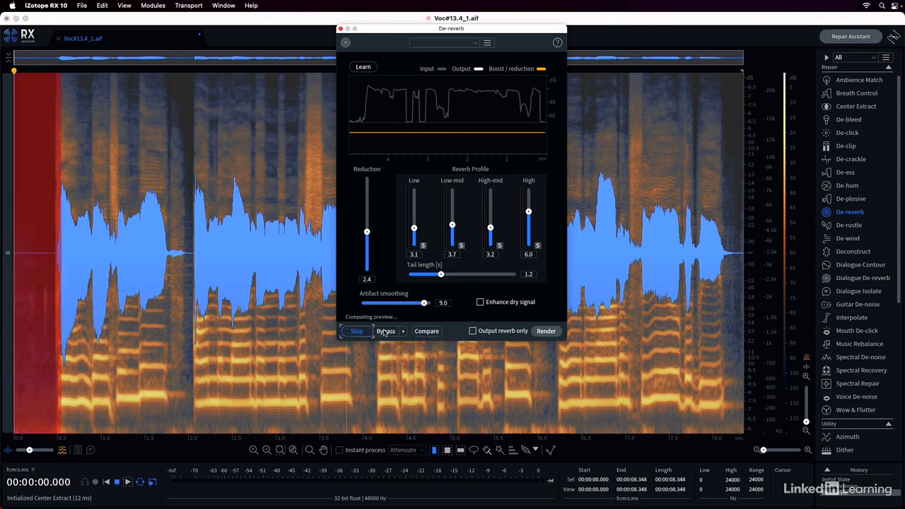
left_click(386, 331)
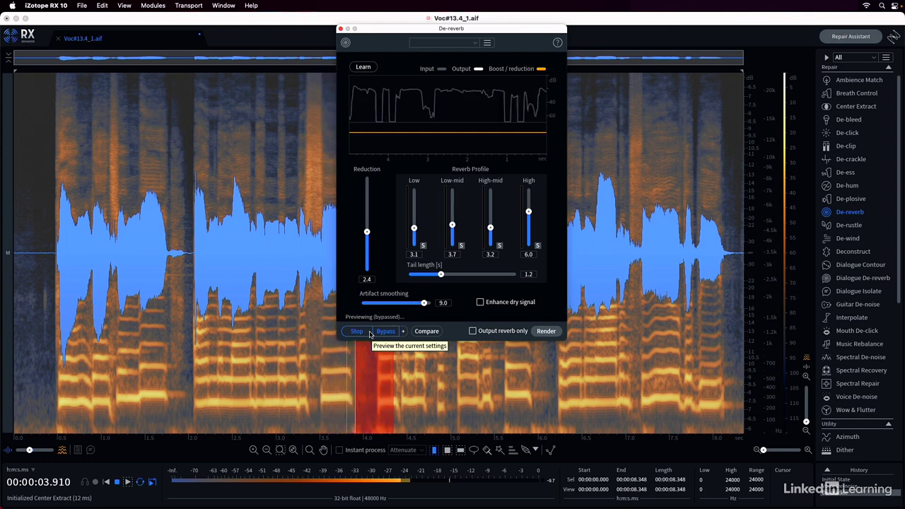
left_click(369, 333)
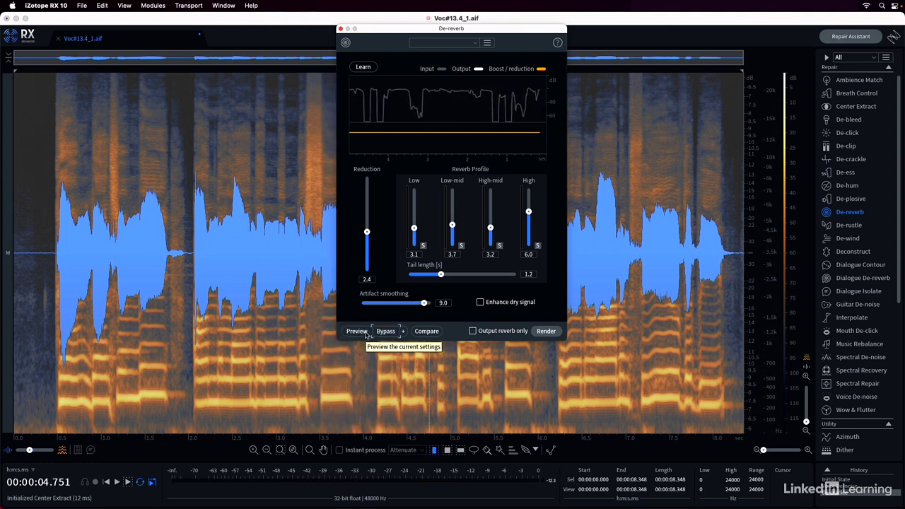
left_click(366, 334)
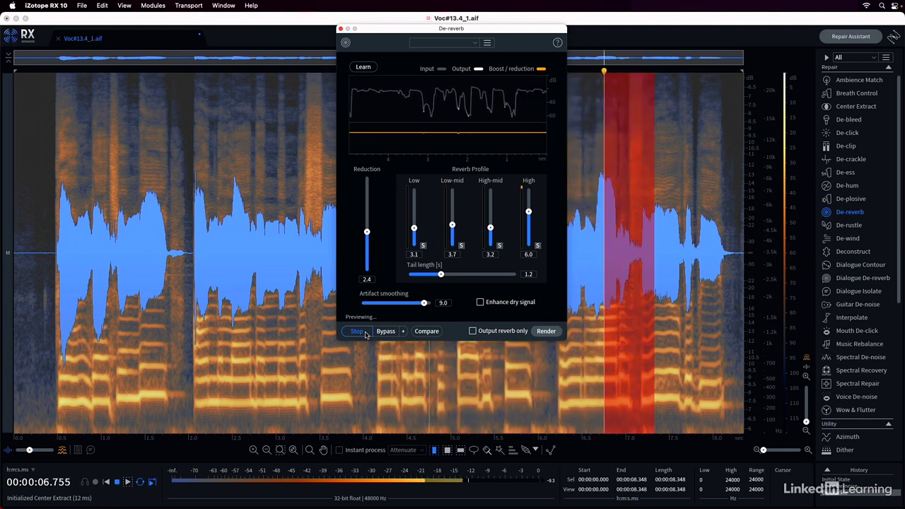
left_click(366, 335)
Select the vocal section from 4.5 to 6.0 s and preview it with Reduction raised to 6.2.
left_click(407, 362)
left_click_drag(408, 362, 538, 368)
left_click_drag(367, 232, 367, 225)
left_click(357, 332)
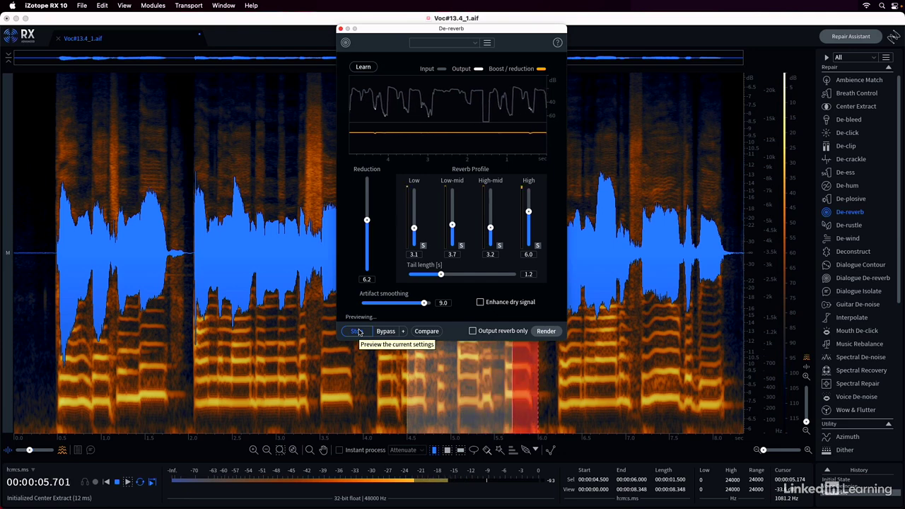
Set the Low-mid band to 5.0 and the High-mid band to 4.9, and preview the selected section.
left_click_drag(490, 228, 453, 217)
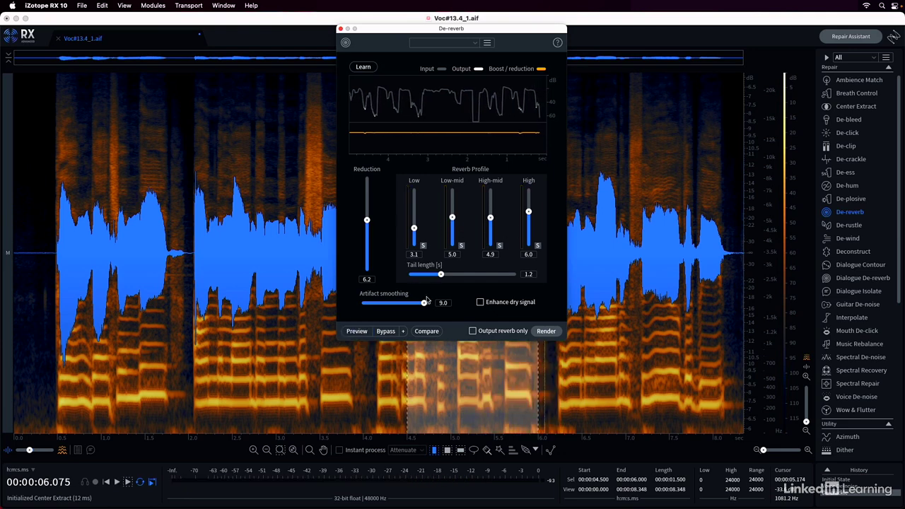
left_click(358, 331)
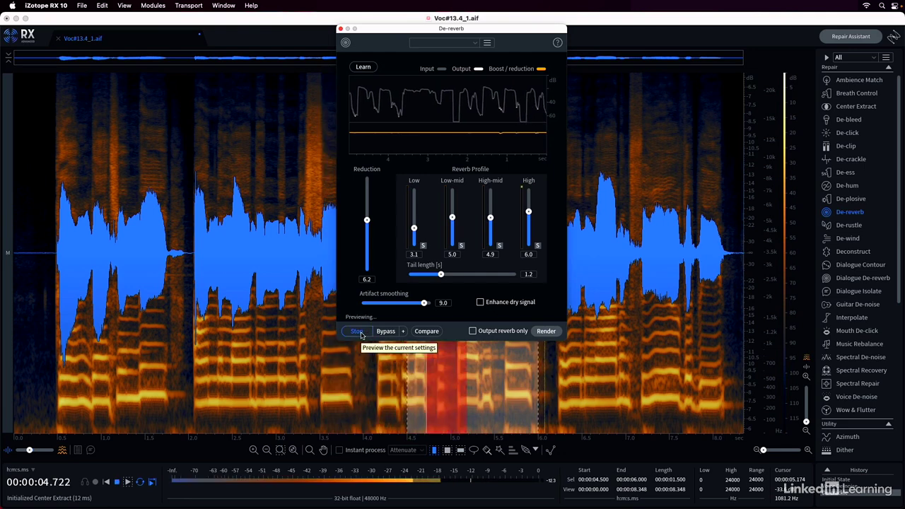
left_click(357, 331)
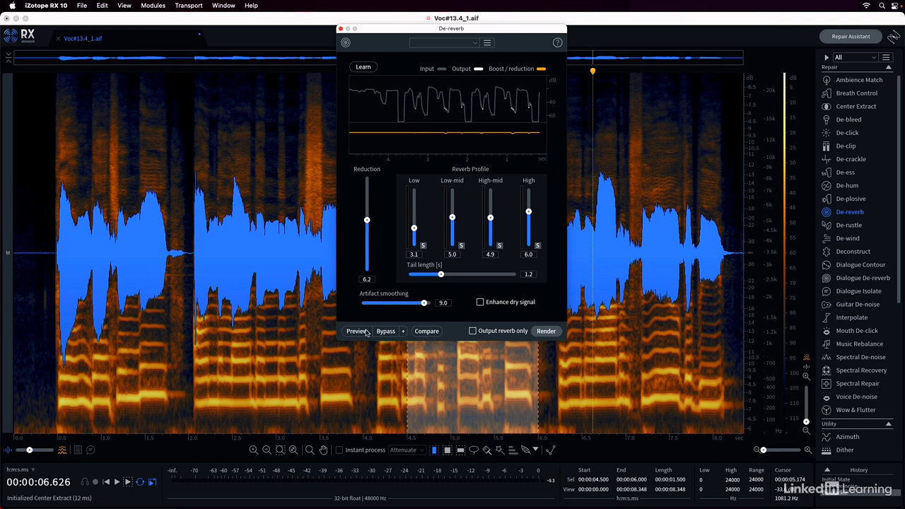
Preview the selected vocal section with the de-reverb processing bypassed and active to compare them, and close De-reverb.
left_click(357, 331)
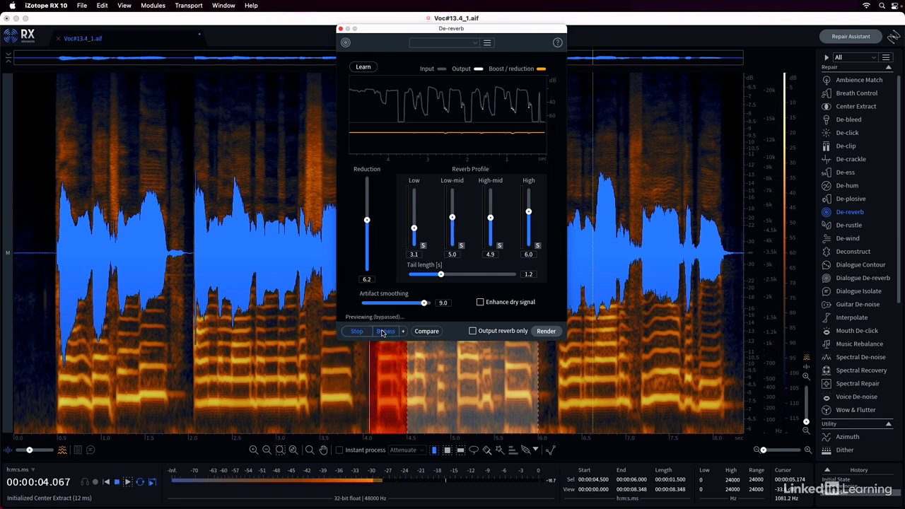
left_click(383, 332)
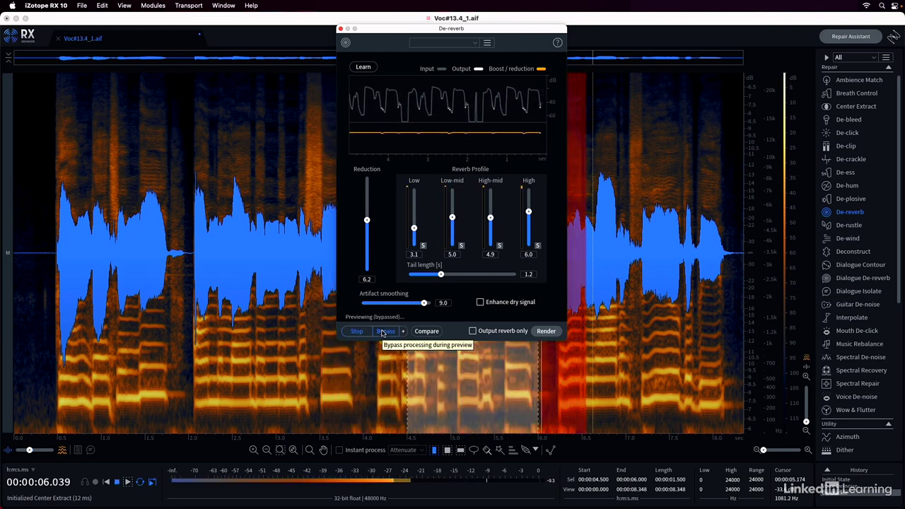
left_click(383, 332)
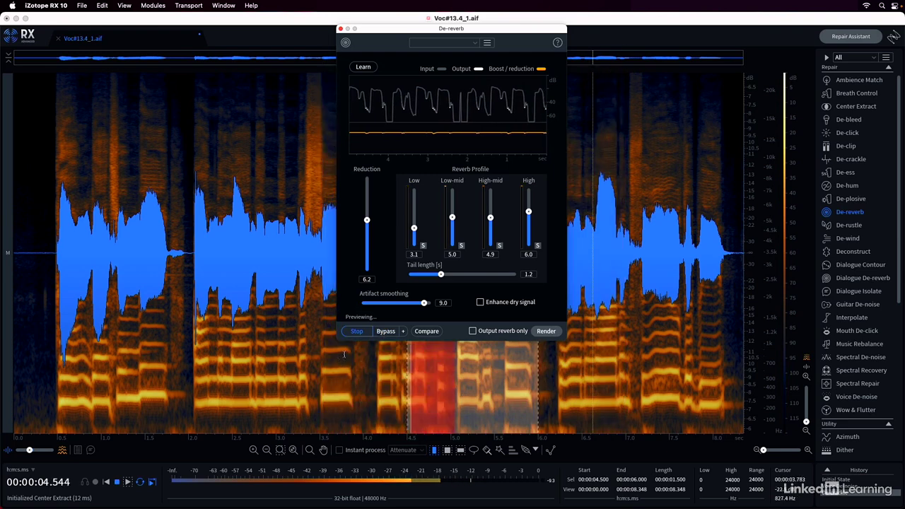
left_click(358, 331)
left_click(357, 331)
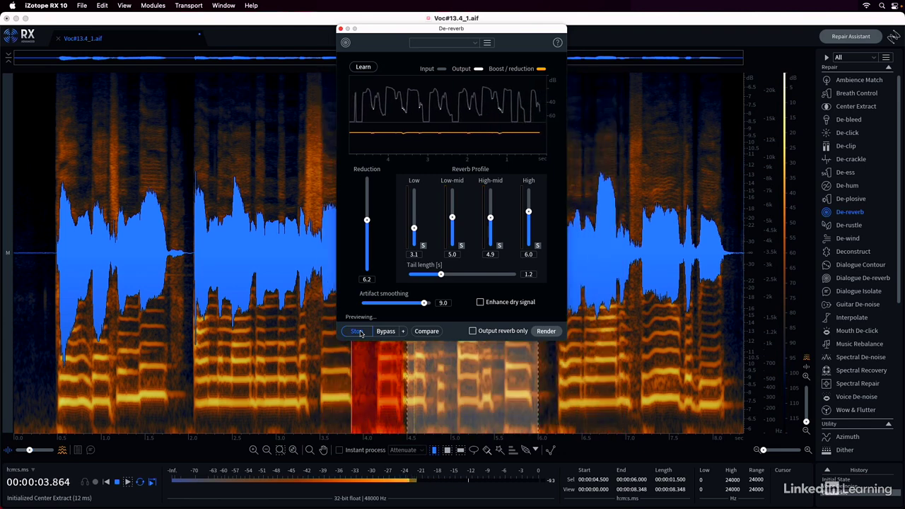
left_click(358, 332)
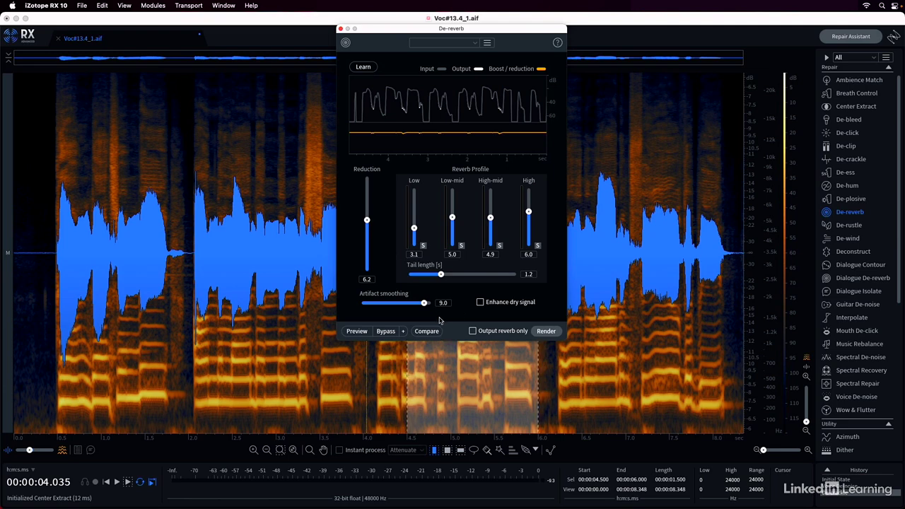
left_click(340, 30)
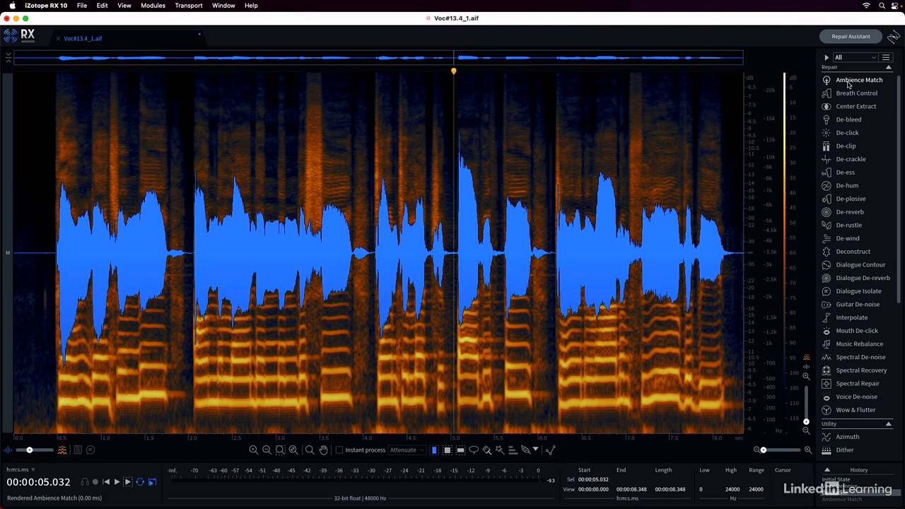
Open Ambience Match and learn the ambience profile from the quiet opening of the recording, 0 to about 0.45 s.
left_click(849, 82)
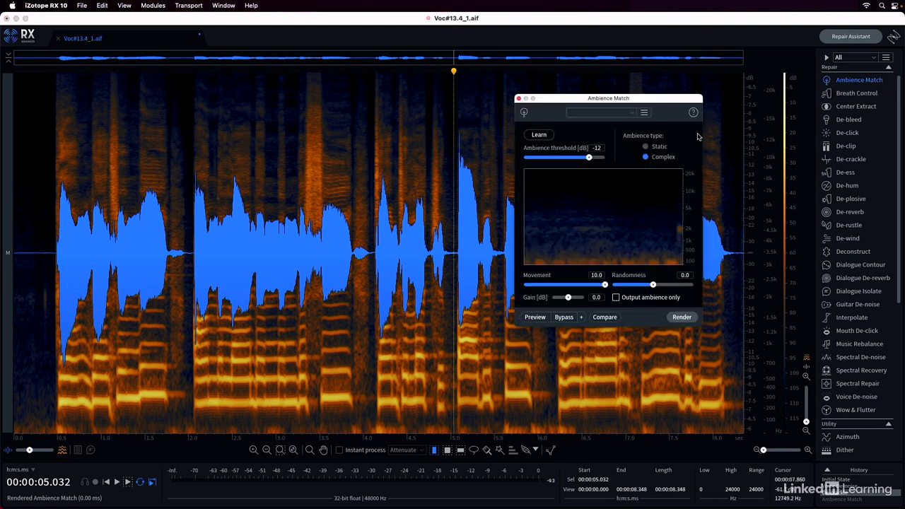
left_click_drag(639, 99, 531, 108)
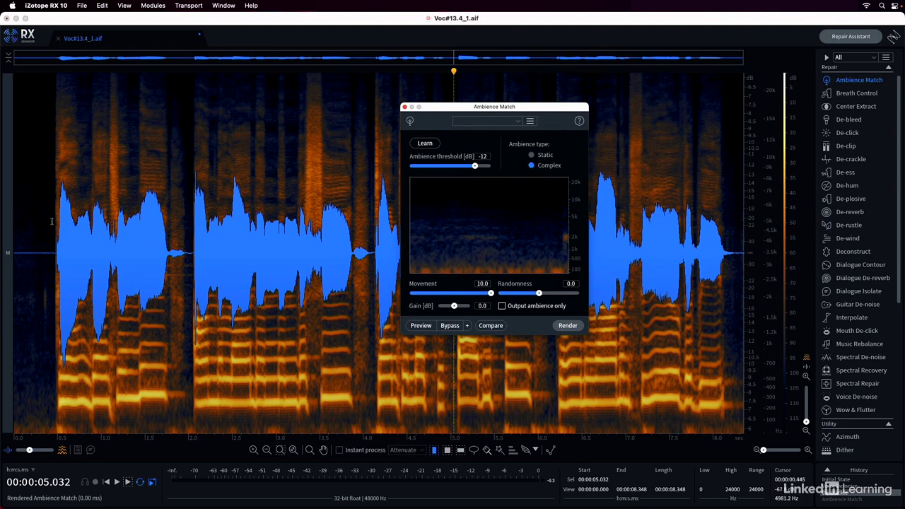
left_click_drag(54, 225, 11, 225)
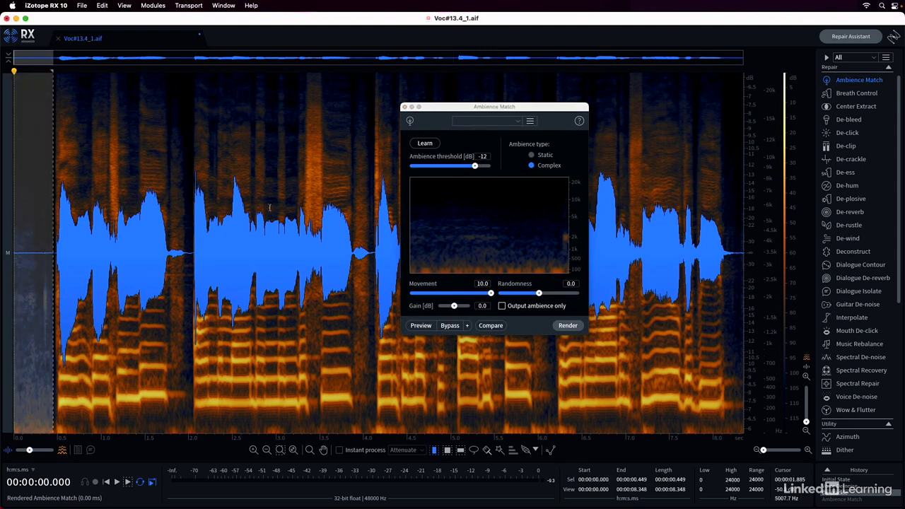
left_click(439, 144)
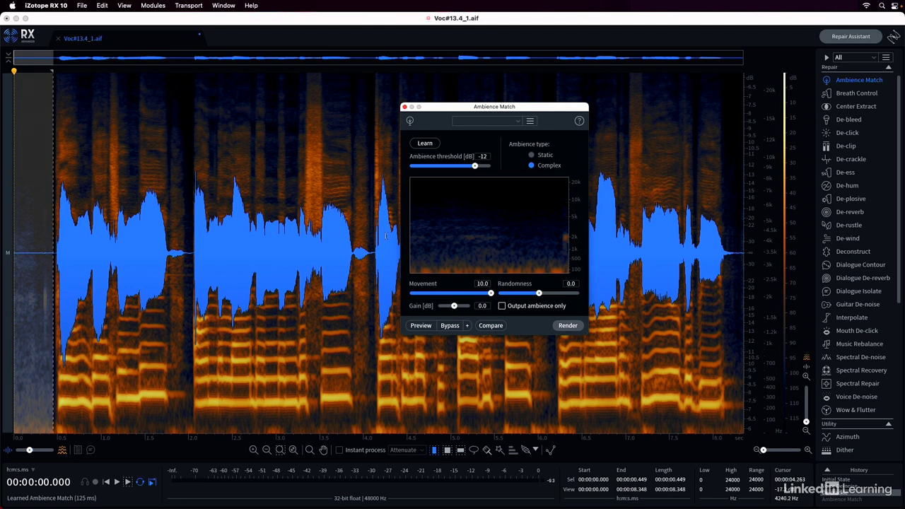
Select the vocal section from about 4.14 to 4.44 s.
left_click_drag(375, 233, 403, 234)
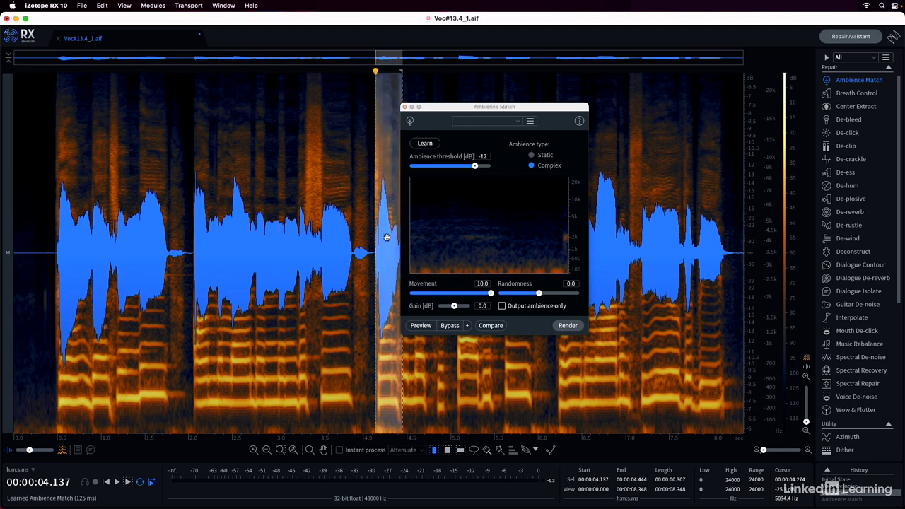